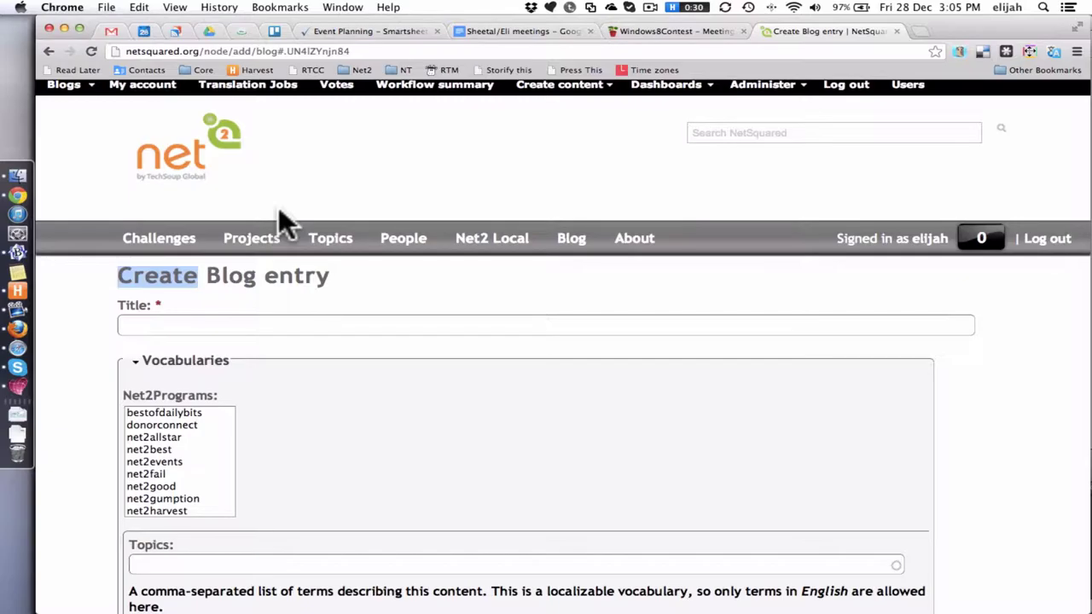
Focus the blog entry title field and scroll down to the Body editor
{"action": "left_click", "coordinate": [378, 322]}
{"action": "scroll", "coordinate": [378, 323], "scroll_direction": "down", "scroll_amount": 1}
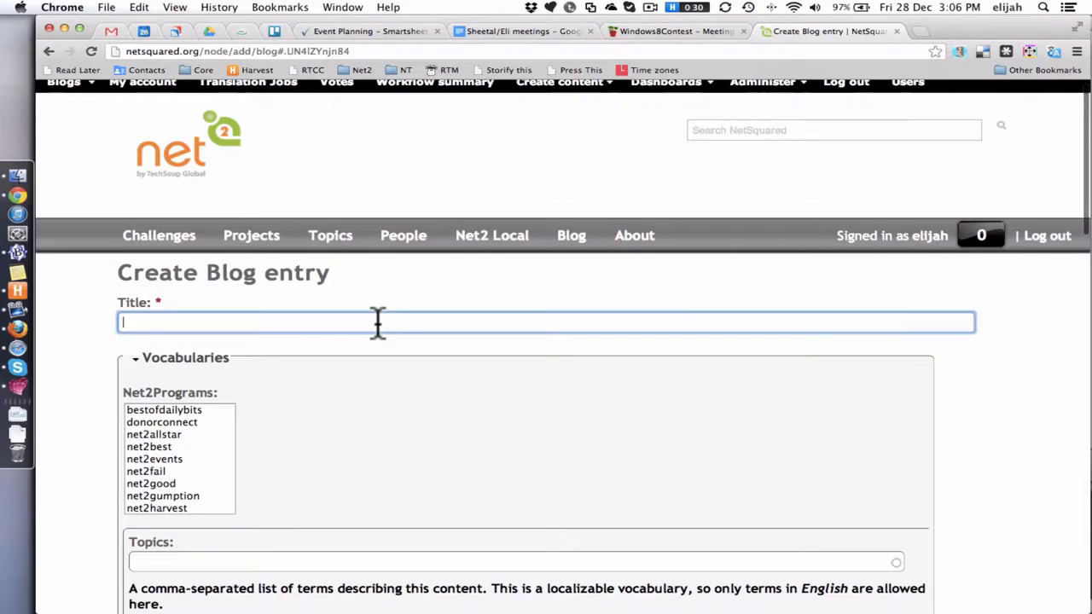
{"action": "scroll", "coordinate": [378, 333], "scroll_direction": "down", "scroll_amount": 2}
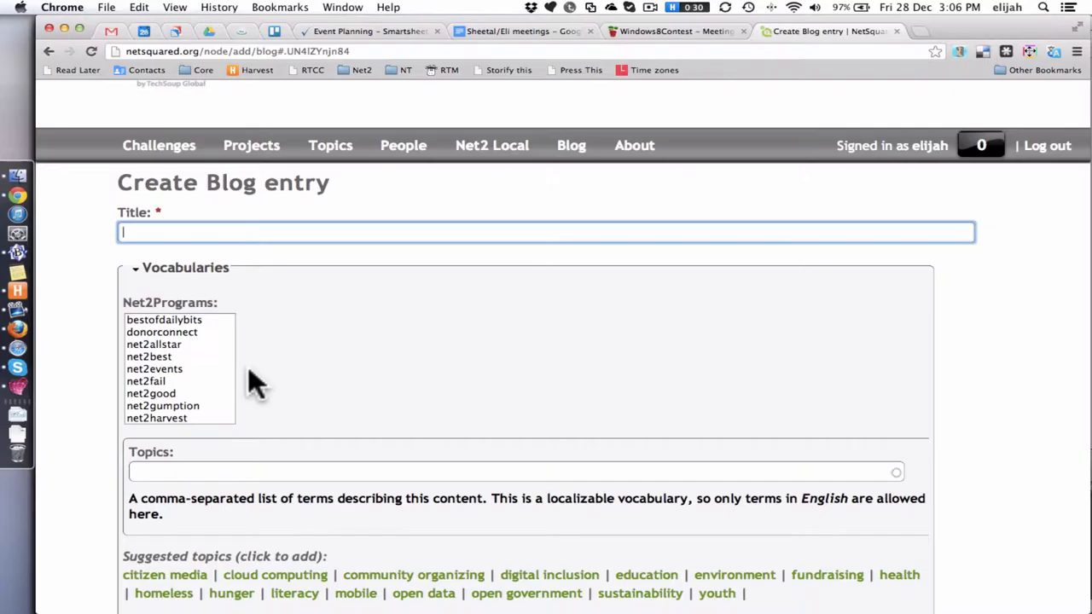
{"action": "scroll", "coordinate": [248, 368], "scroll_direction": "down", "scroll_amount": 3}
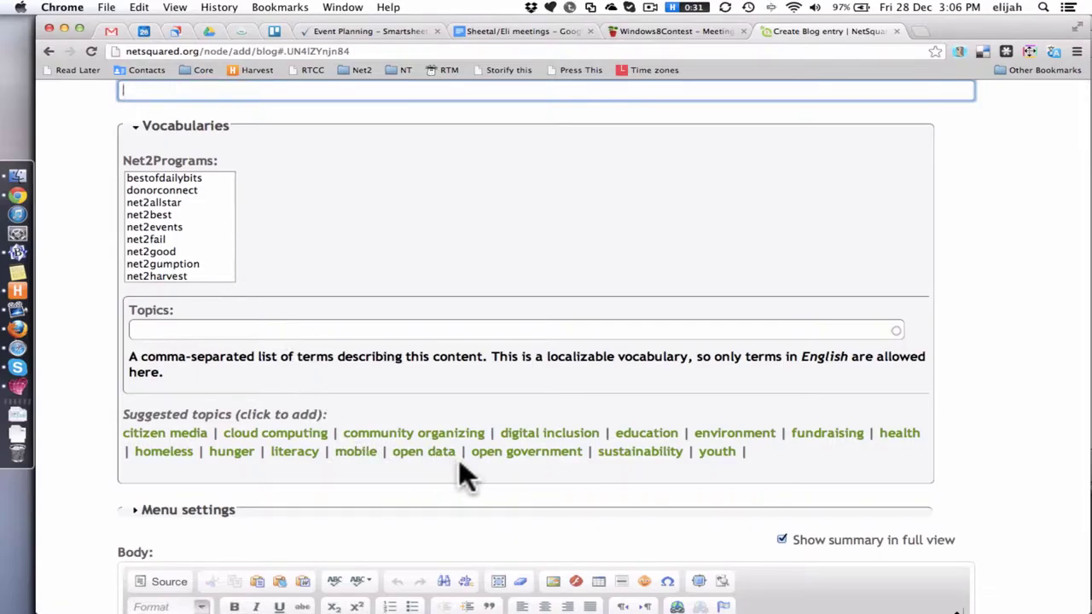
{"action": "scroll", "coordinate": [459, 460], "scroll_direction": "down", "scroll_amount": 5}
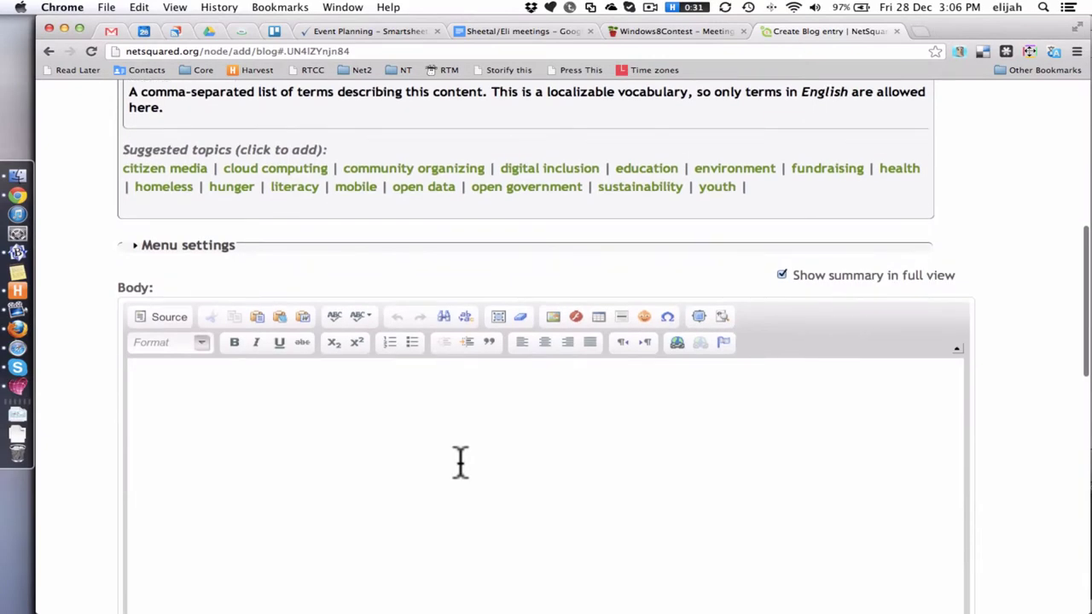
{"action": "scroll", "coordinate": [461, 463], "scroll_direction": "down", "scroll_amount": 3}
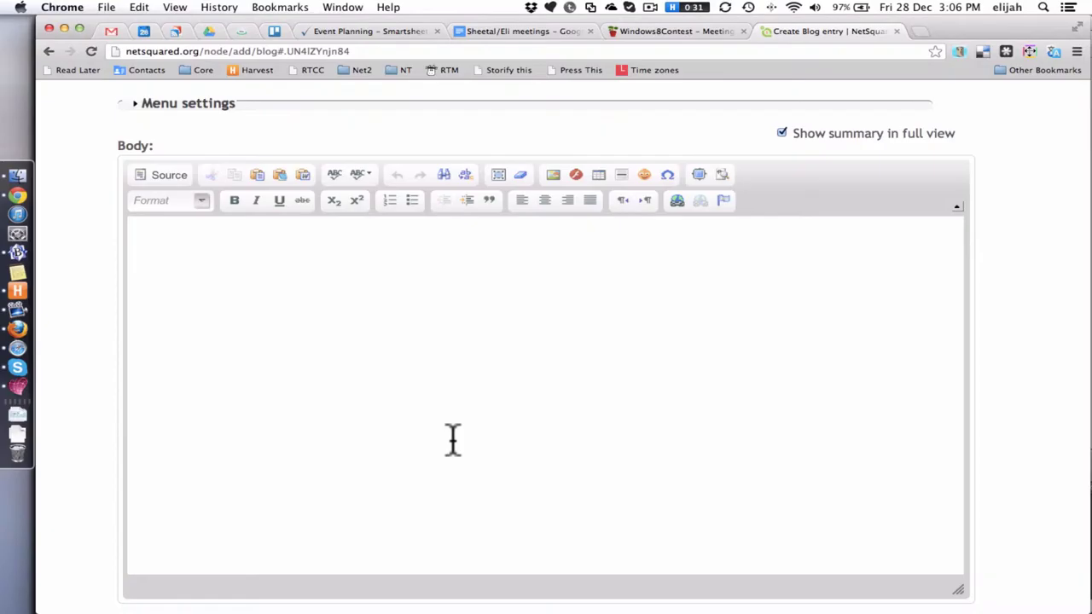
Open Image Properties from the Body editor and open the server File Browser
{"action": "left_click", "coordinate": [452, 439]}
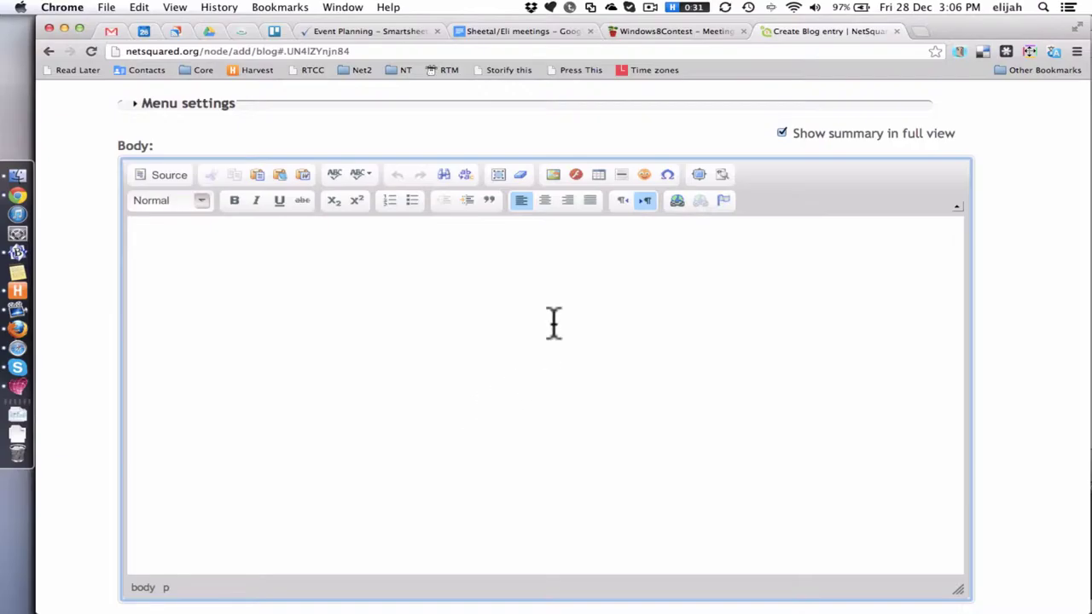
{"action": "left_click", "coordinate": [553, 175]}
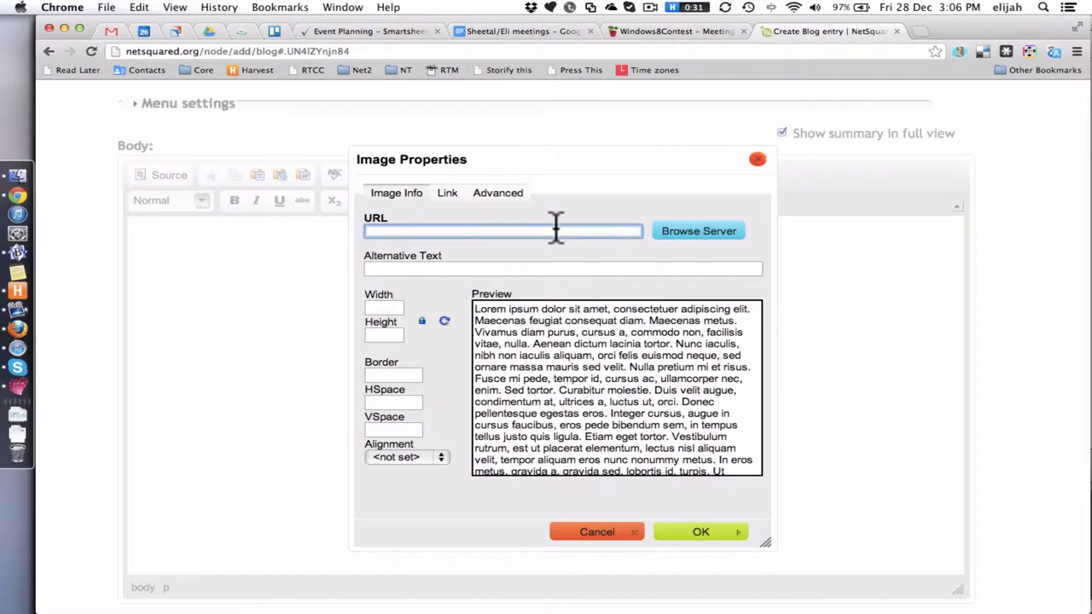
{"action": "left_click", "coordinate": [684, 228]}
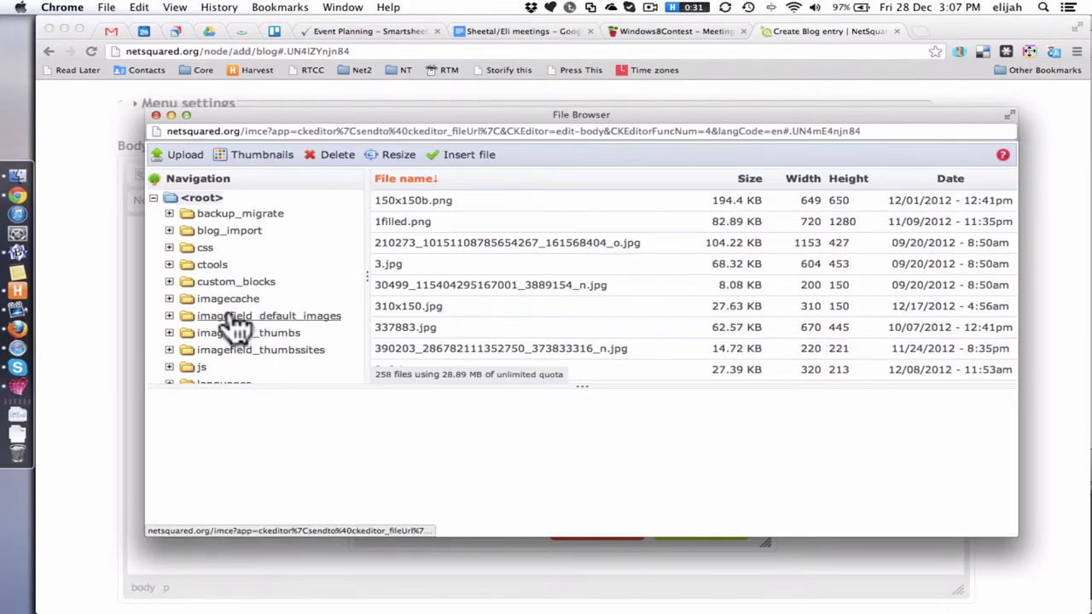
Open the server's pictures folder and bring up its upload options
{"action": "scroll", "coordinate": [243, 333], "scroll_direction": "down", "scroll_amount": 1}
{"action": "scroll", "coordinate": [277, 363], "scroll_direction": "down", "scroll_amount": 3}
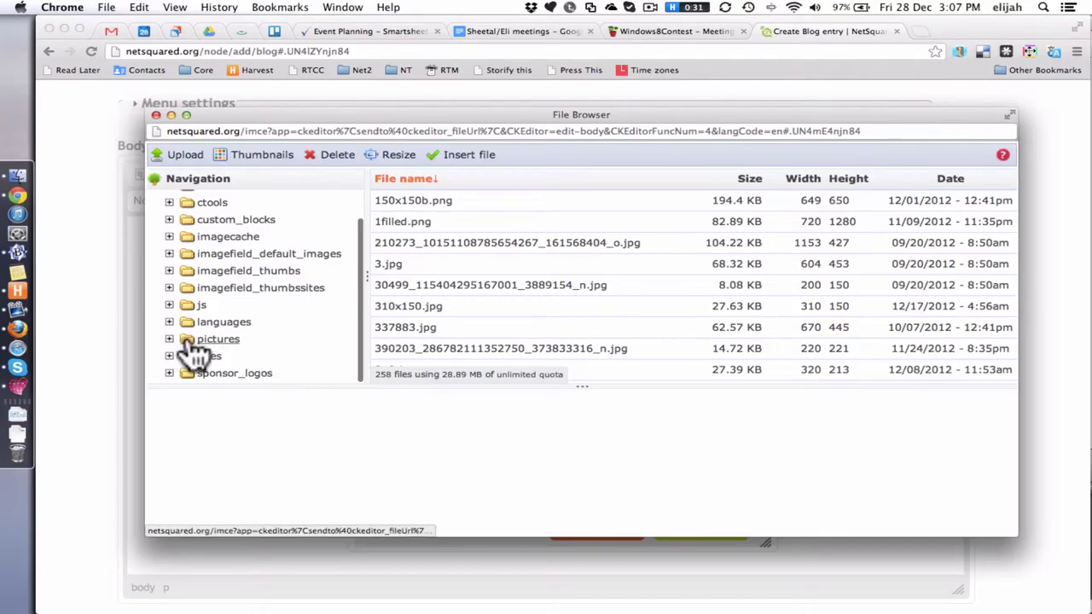
{"action": "left_click", "coordinate": [204, 343]}
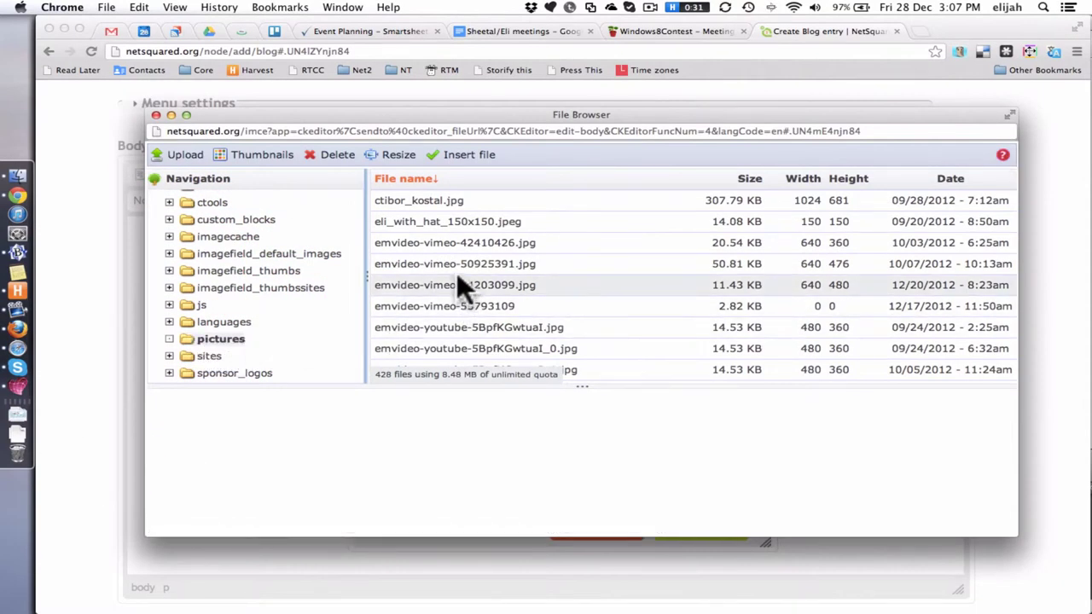
{"action": "left_click", "coordinate": [197, 164]}
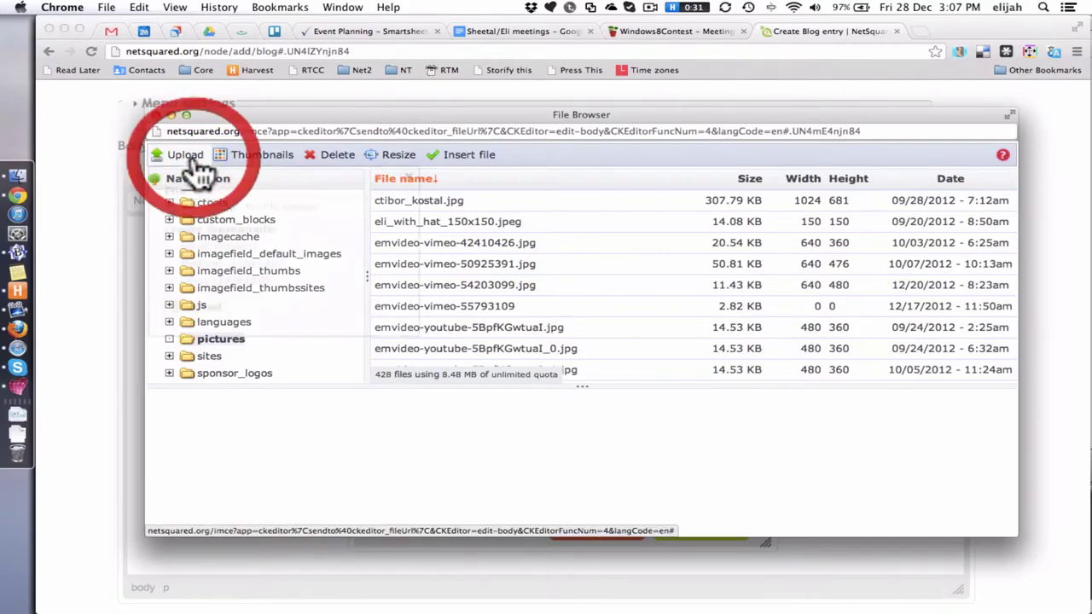
Choose the Net2 logo file from the Desktop for uploading
{"action": "left_click", "coordinate": [203, 209]}
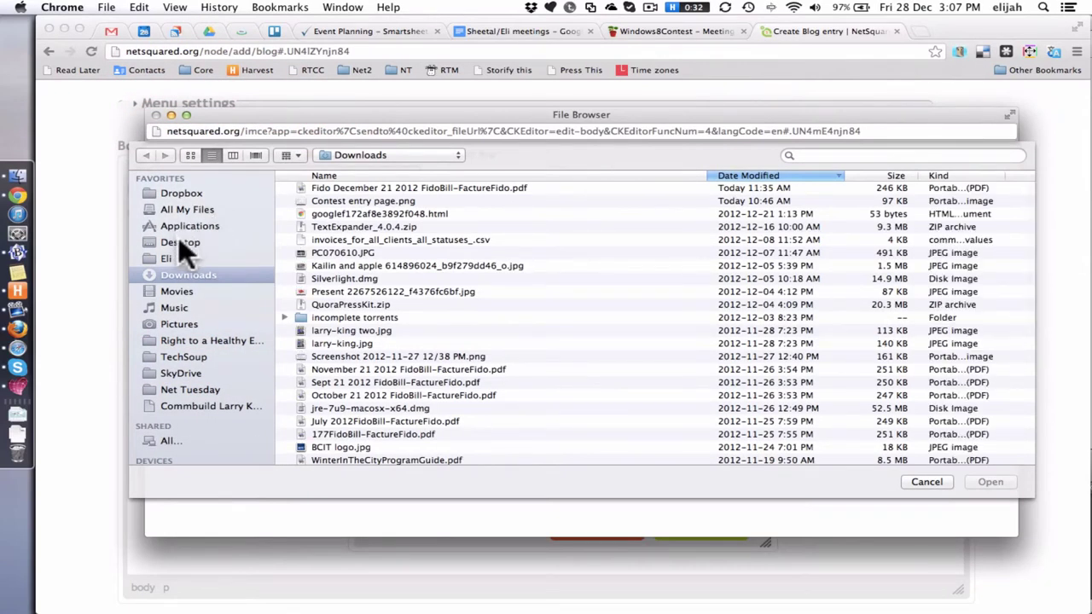
{"action": "left_click", "coordinate": [178, 242]}
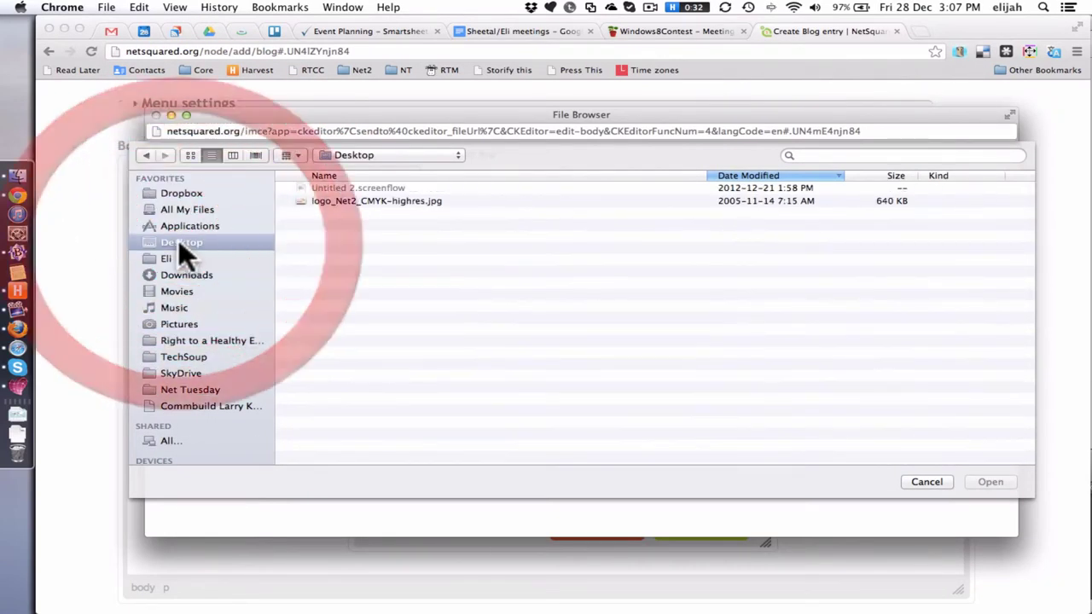
{"action": "left_click", "coordinate": [376, 199]}
{"action": "double_click", "coordinate": [375, 202]}
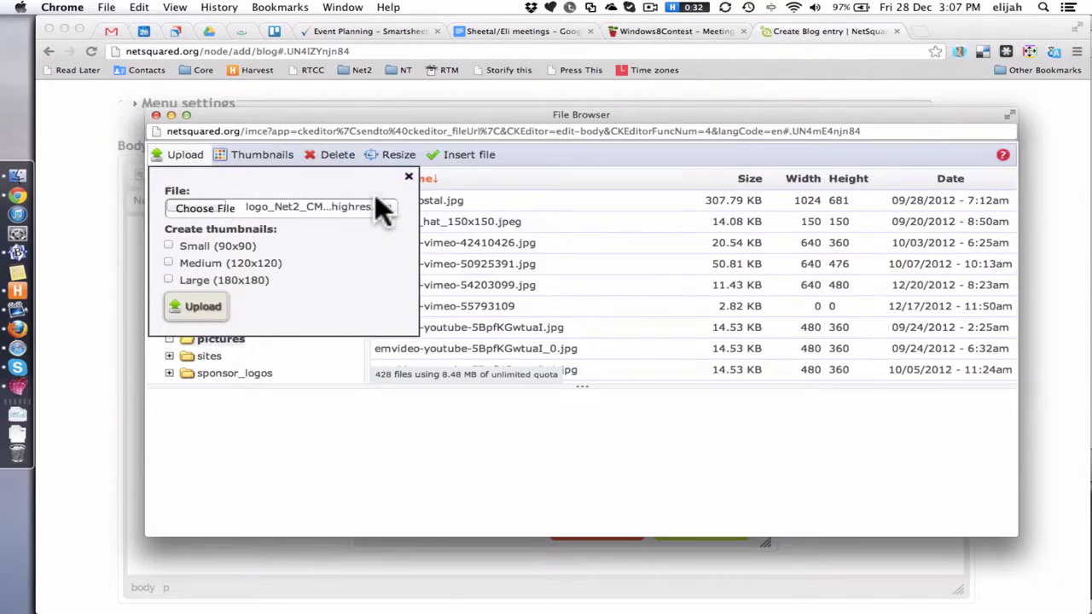
Upload logo_net2_cmyk-highres_0.jpg to pictures and insert it into Image Properties at 510x310
{"action": "left_click", "coordinate": [194, 314]}
{"action": "left_click", "coordinate": [190, 305]}
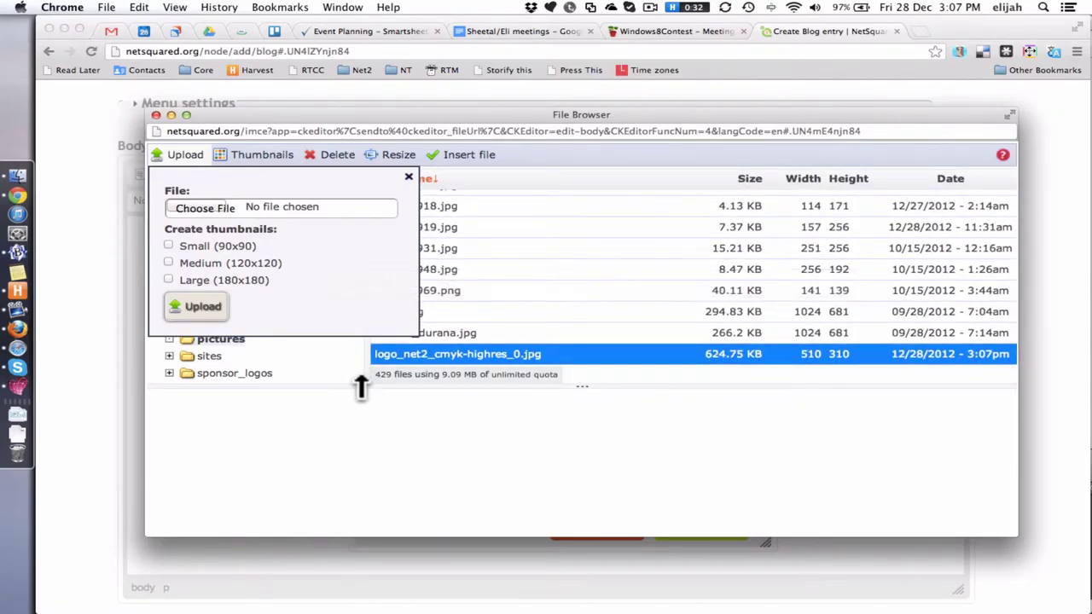
{"action": "left_click", "coordinate": [408, 178]}
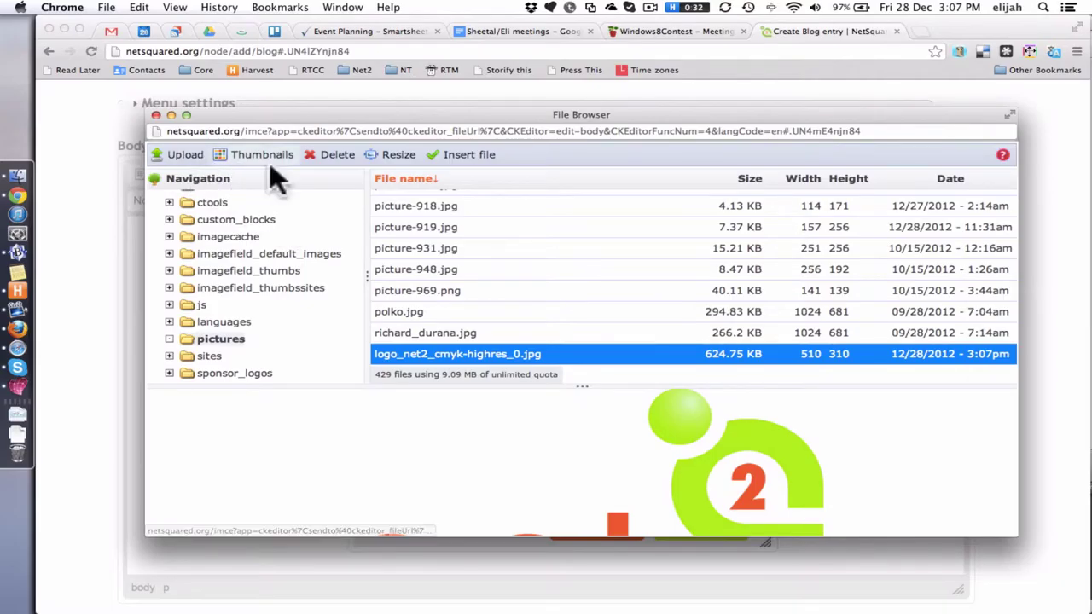
{"action": "left_click", "coordinate": [491, 159]}
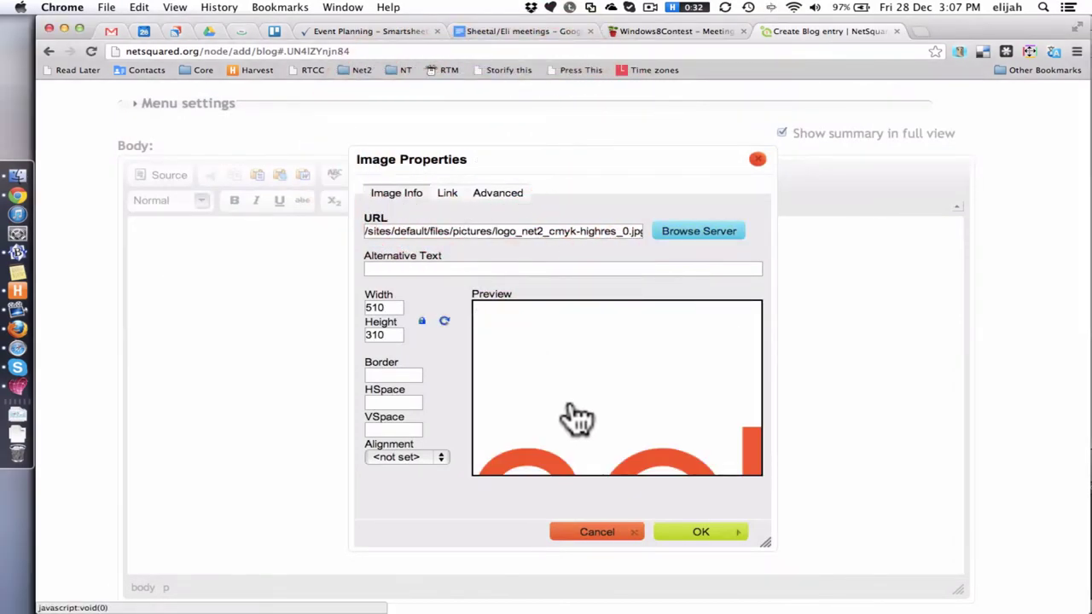
Give the logo alternative text 'Net2 logo' and change its width from 510 to 250, height 152
{"action": "left_click", "coordinate": [457, 267]}
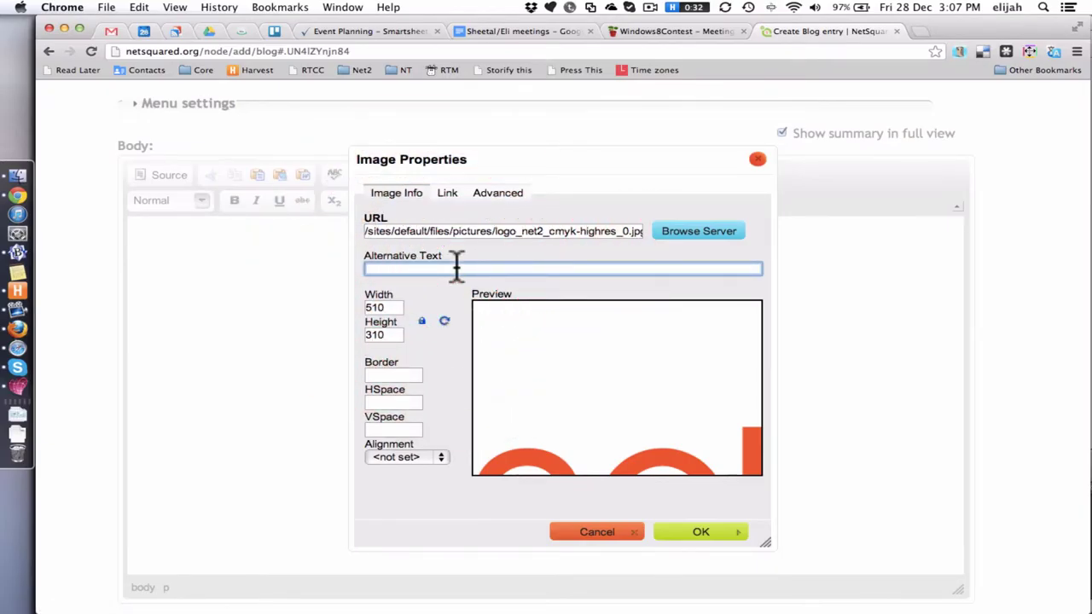
{"action": "type", "text": "Net2 "}
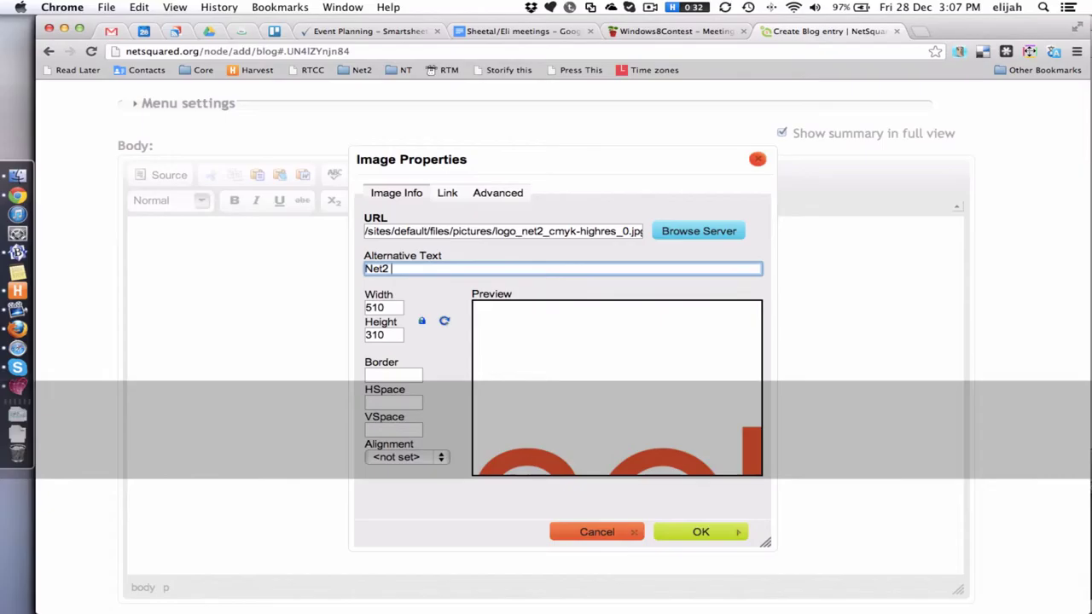
{"action": "type", "text": "logo"}
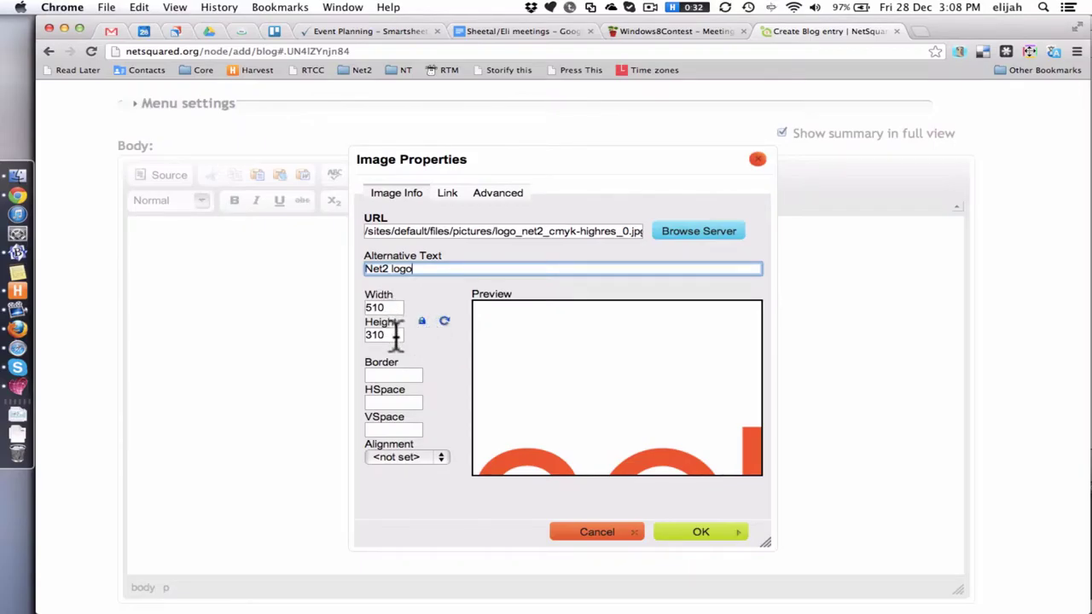
{"action": "double_click", "coordinate": [394, 308]}
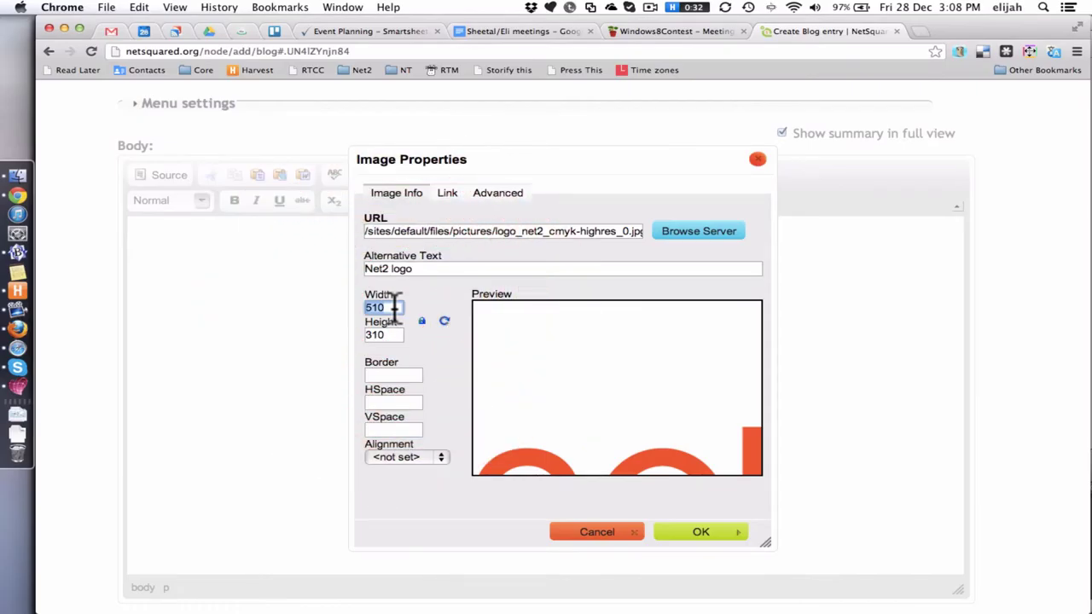
{"action": "type", "text": "250"}
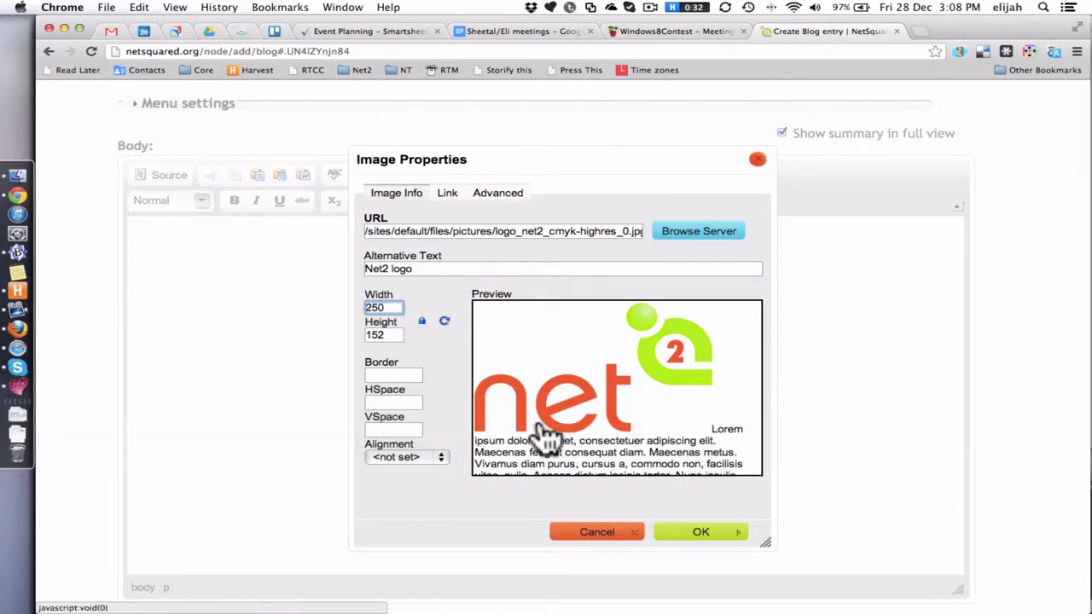
{"action": "left_click", "coordinate": [385, 311]}
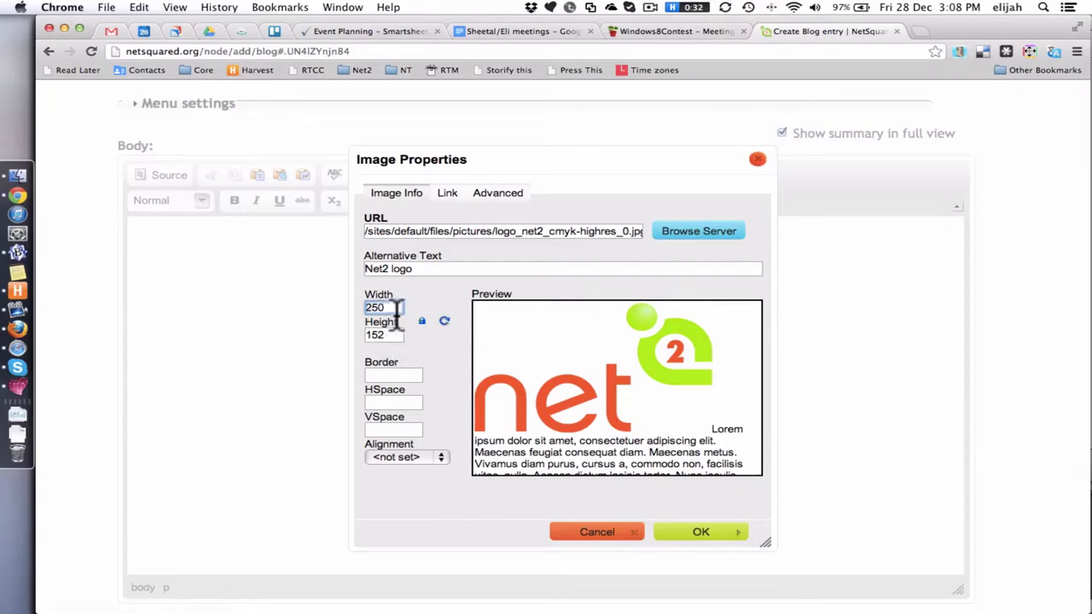
Set the image's HSpace and VSpace both to 3
{"action": "left_click", "coordinate": [412, 402]}
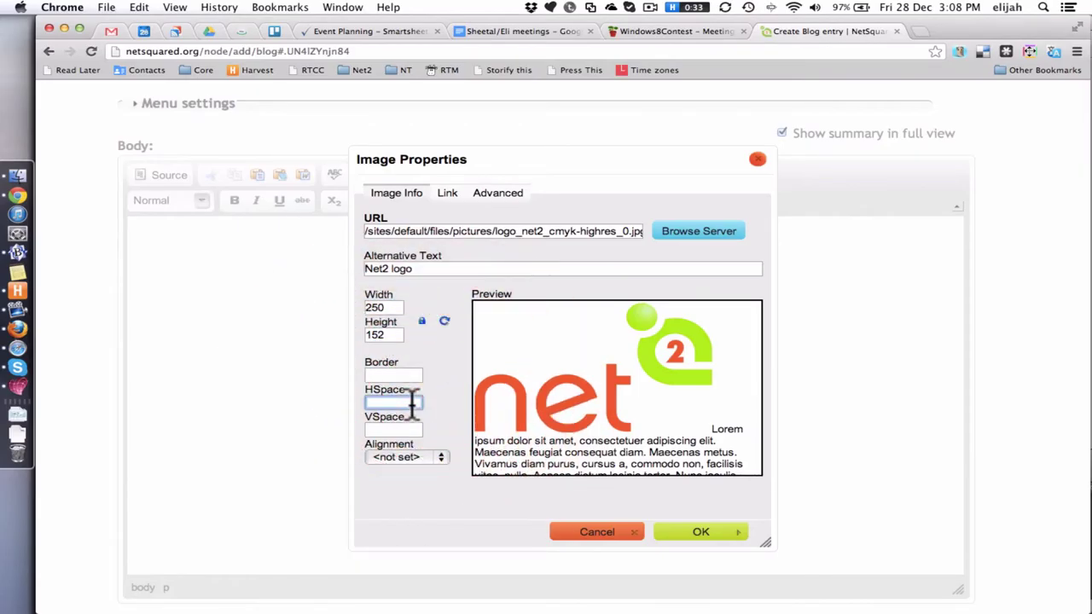
{"action": "type", "text": "3"}
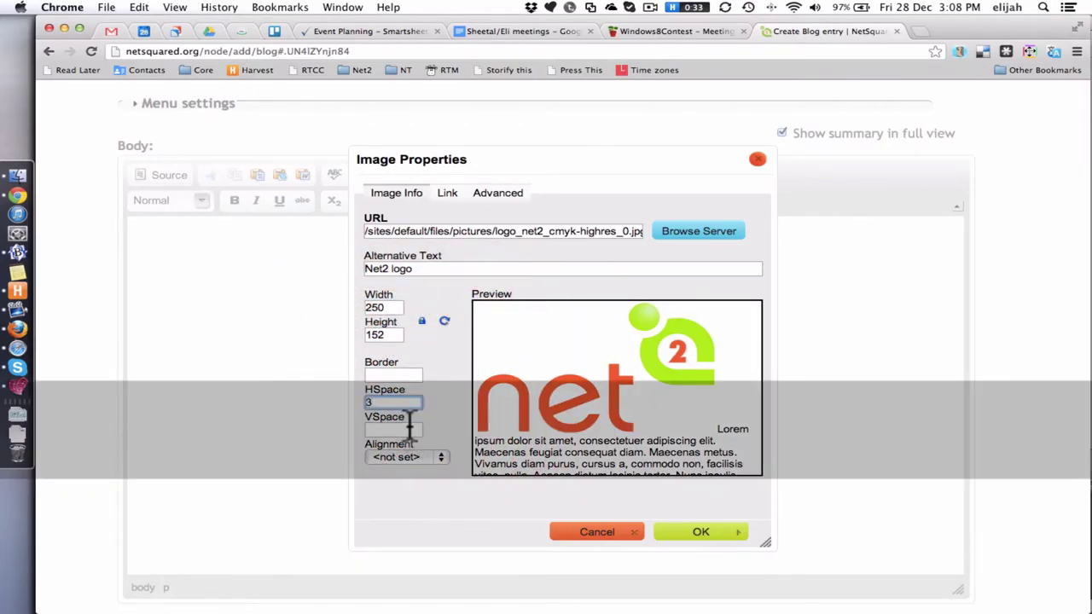
{"action": "left_click", "coordinate": [409, 430]}
{"action": "type", "text": "3"}
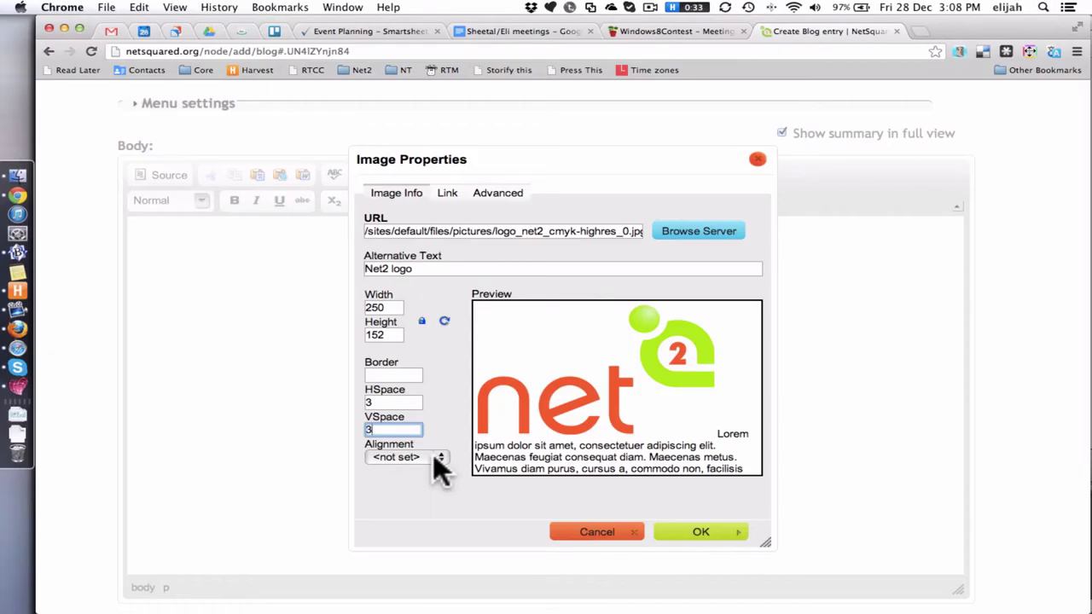
Set the logo's alignment to Right and insert it into the body
{"action": "left_click", "coordinate": [433, 456]}
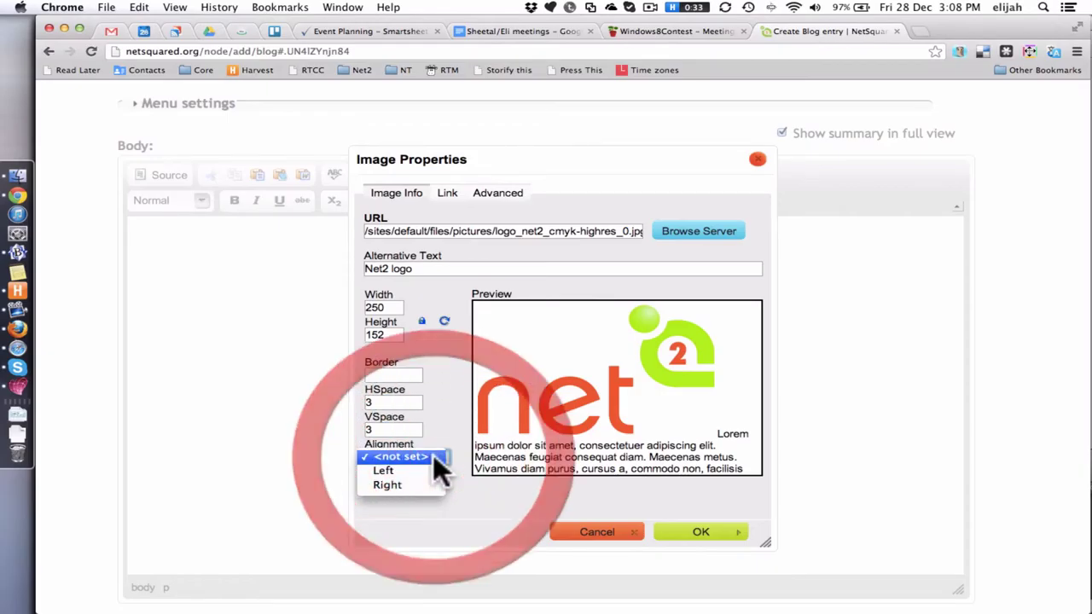
{"action": "left_click", "coordinate": [430, 469]}
{"action": "left_click", "coordinate": [431, 458]}
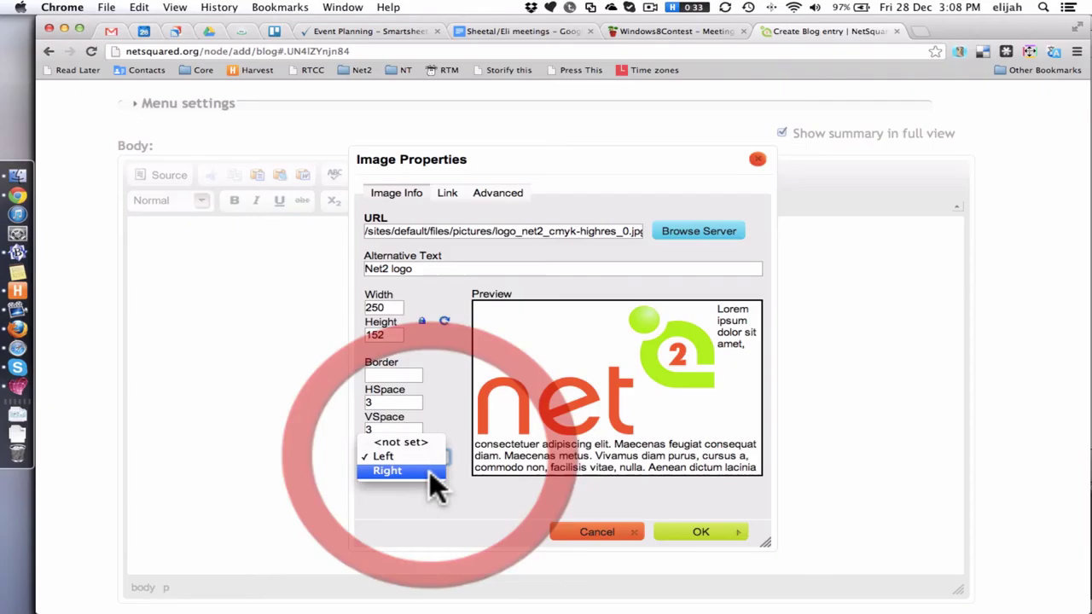
{"action": "left_click", "coordinate": [431, 471]}
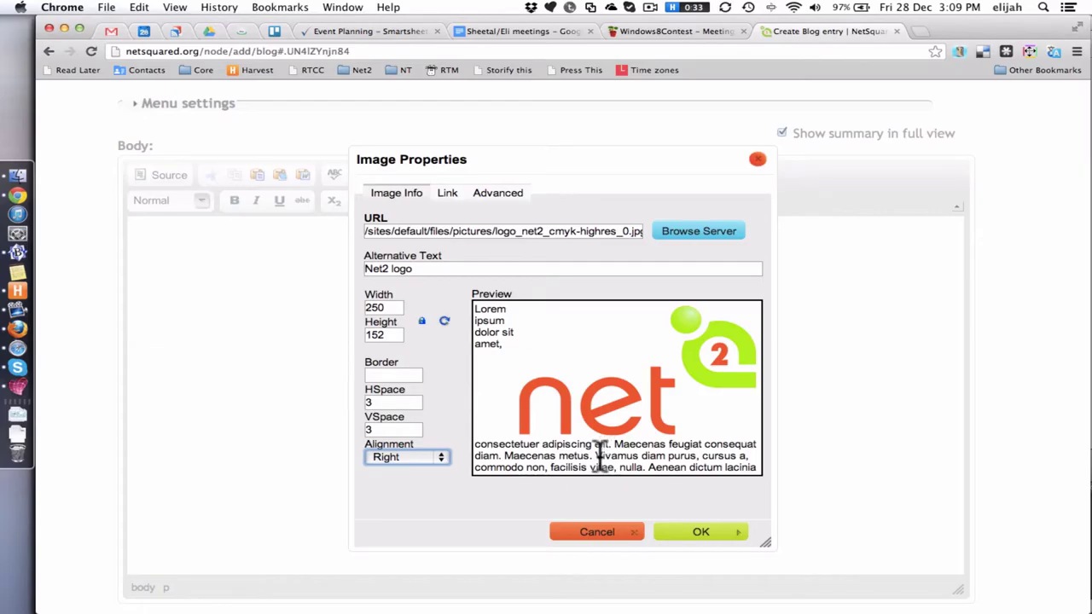
{"action": "left_click", "coordinate": [699, 533]}
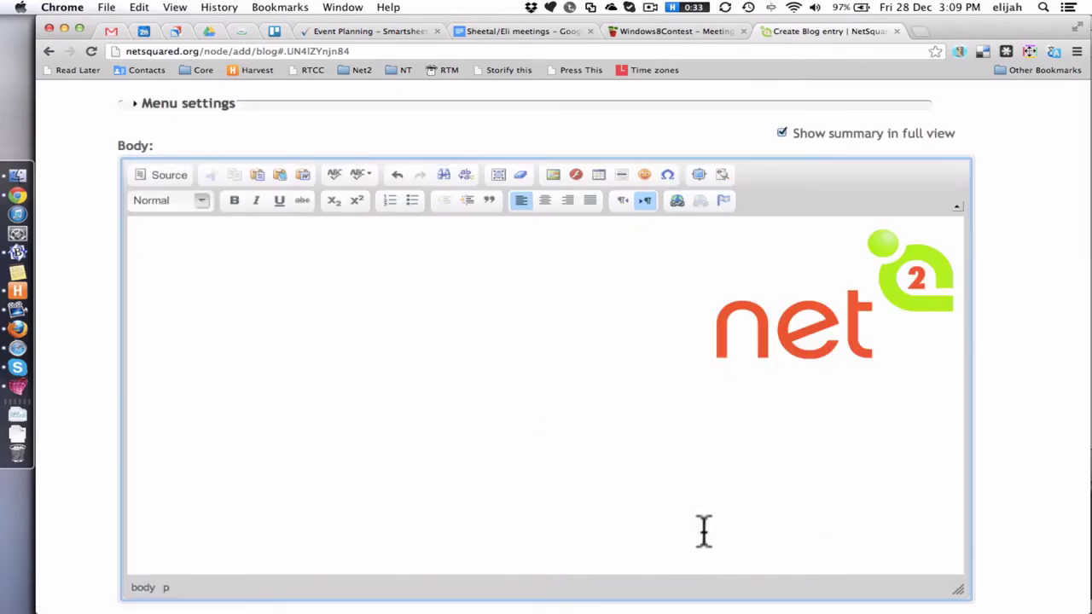
Expand the Authoring information and Publishing options sections below the editor
{"action": "scroll", "coordinate": [1066, 555], "scroll_direction": "down", "scroll_amount": 2}
{"action": "scroll", "coordinate": [1071, 554], "scroll_direction": "down", "scroll_amount": 10}
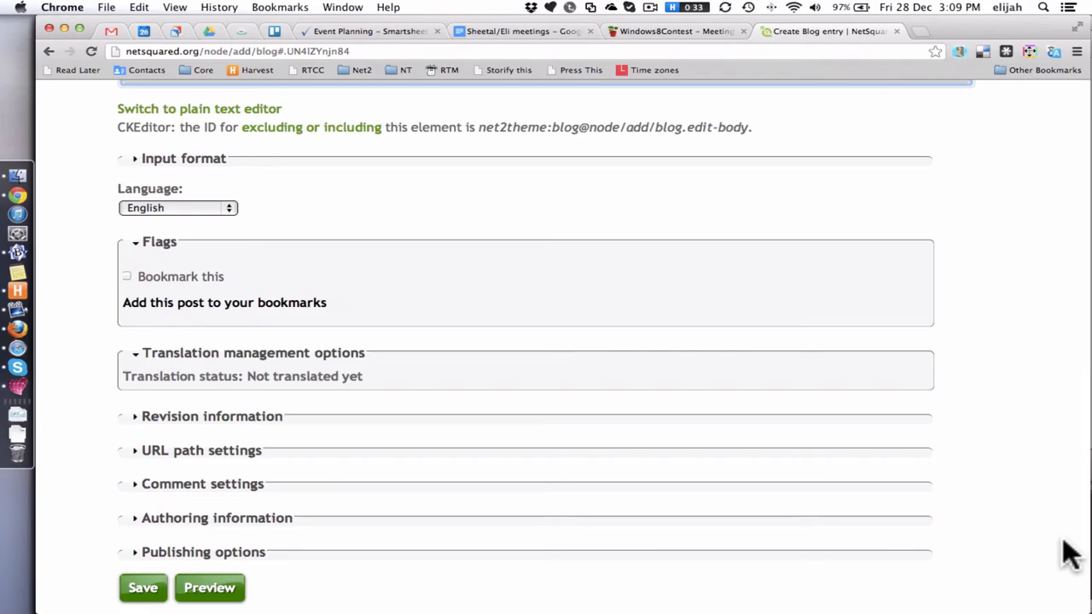
{"action": "scroll", "coordinate": [1071, 552], "scroll_direction": "down", "scroll_amount": 1}
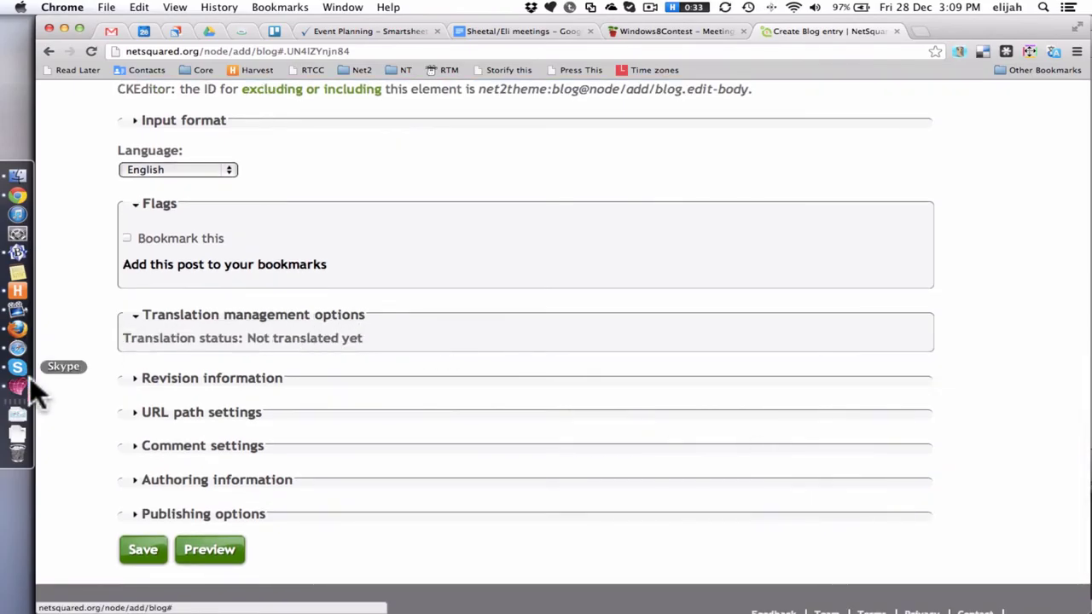
{"action": "left_click", "coordinate": [139, 482]}
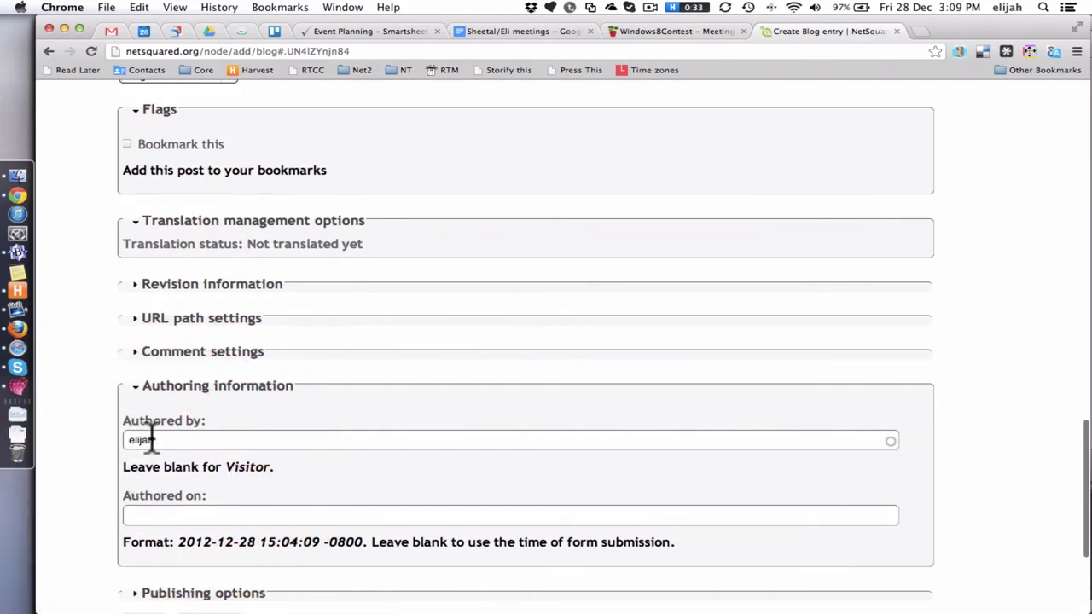
{"action": "scroll", "coordinate": [93, 468], "scroll_direction": "down", "scroll_amount": 2}
{"action": "left_click", "coordinate": [141, 505]}
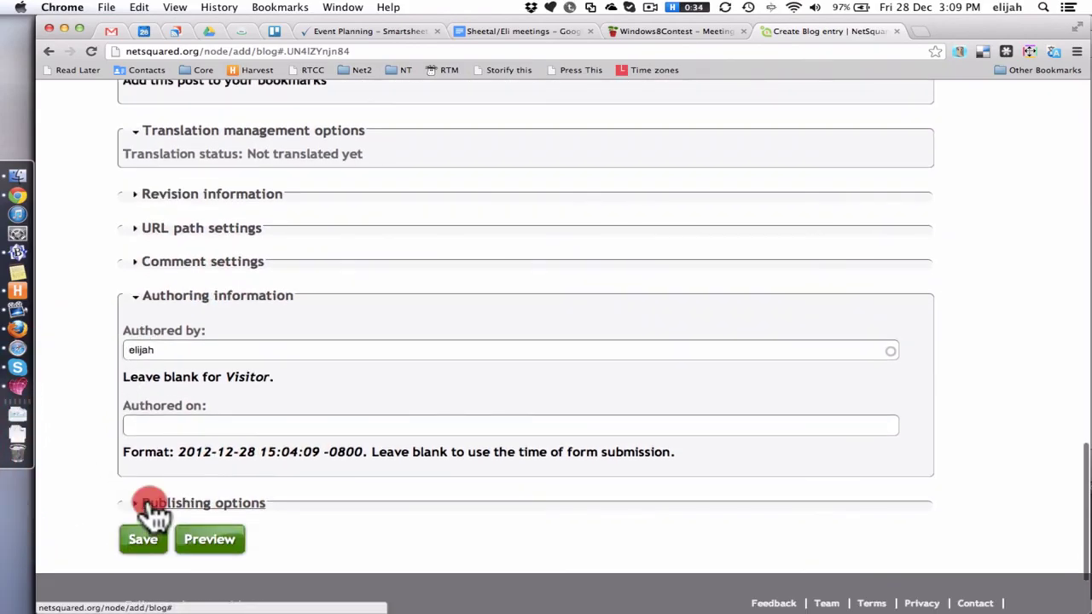
{"action": "scroll", "coordinate": [84, 492], "scroll_direction": "down", "scroll_amount": 2}
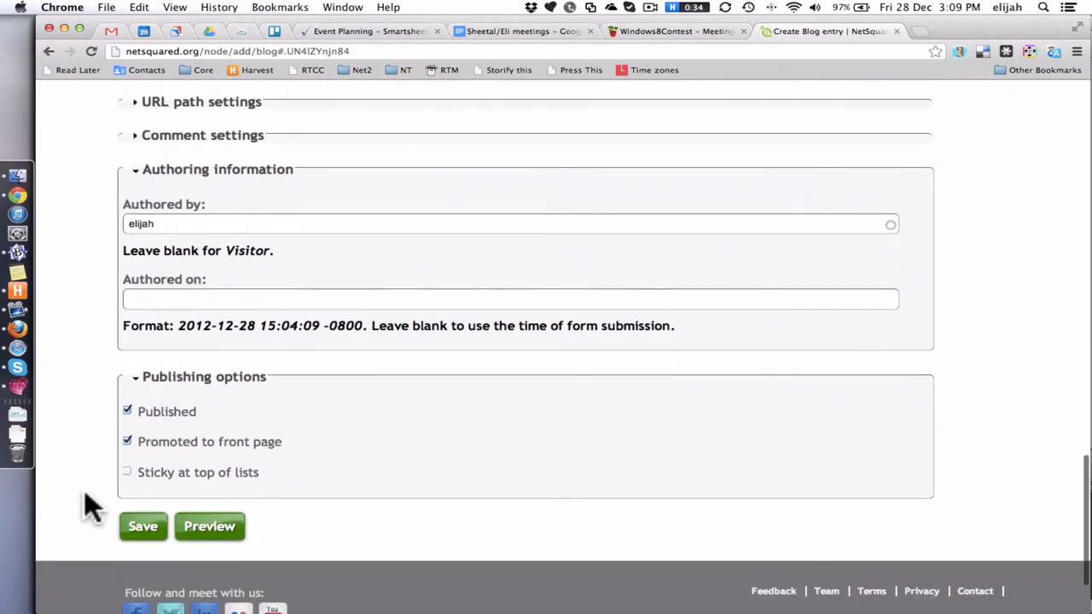